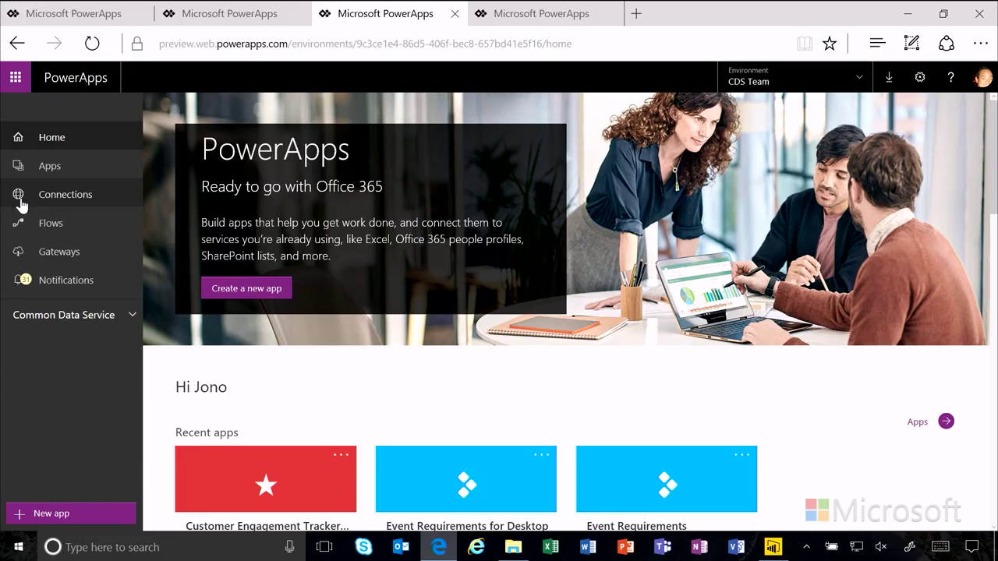
Create a new Dynamics 365 connection from the Connections page
left_click(21, 205)
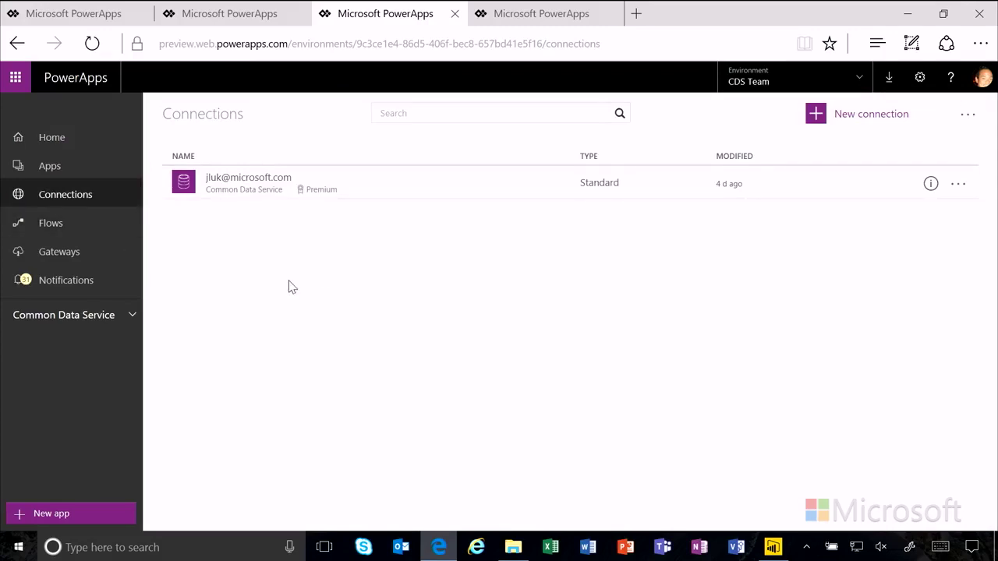
left_click(815, 116)
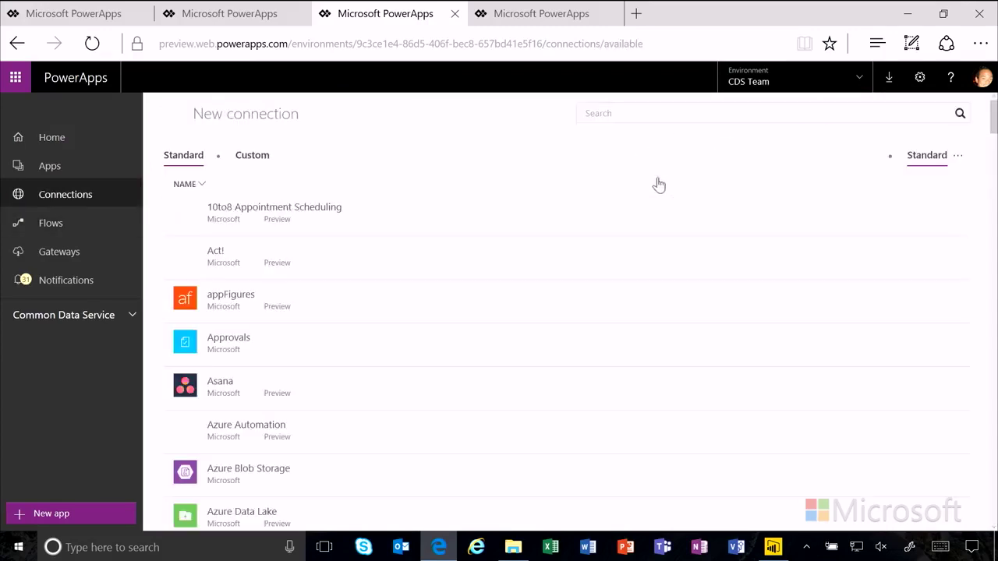
left_click(675, 116)
type("dynamics 365")
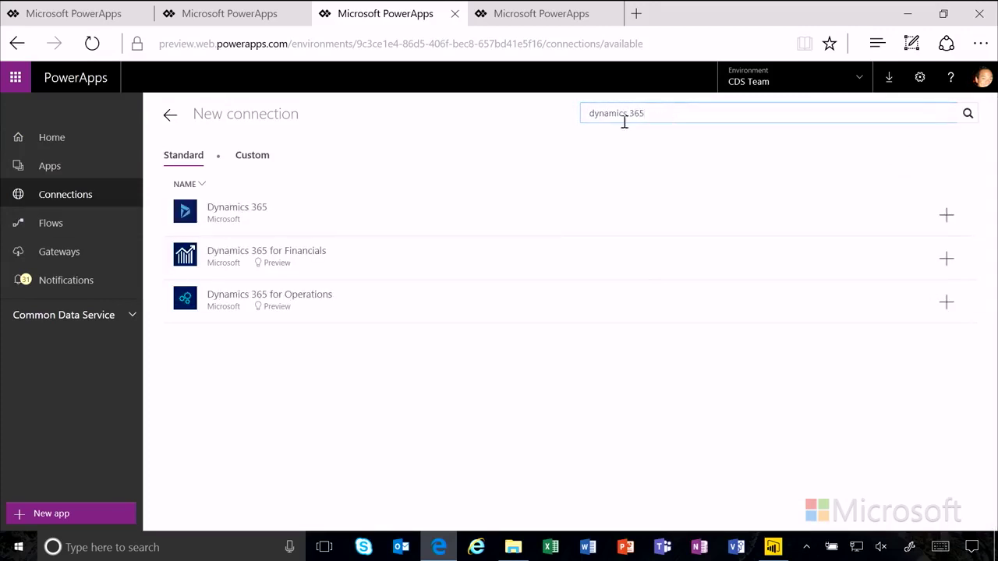
left_click(389, 210)
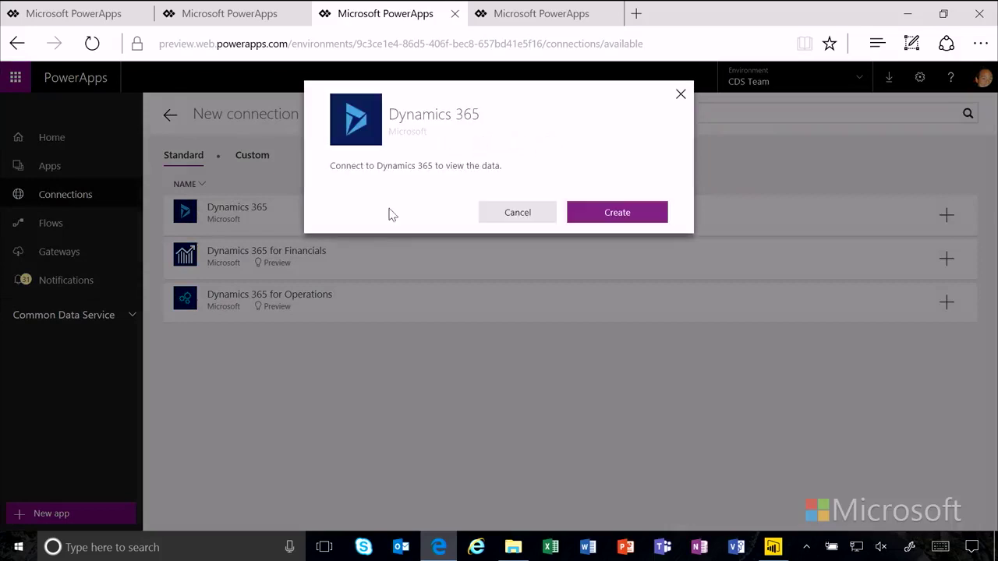
left_click(590, 212)
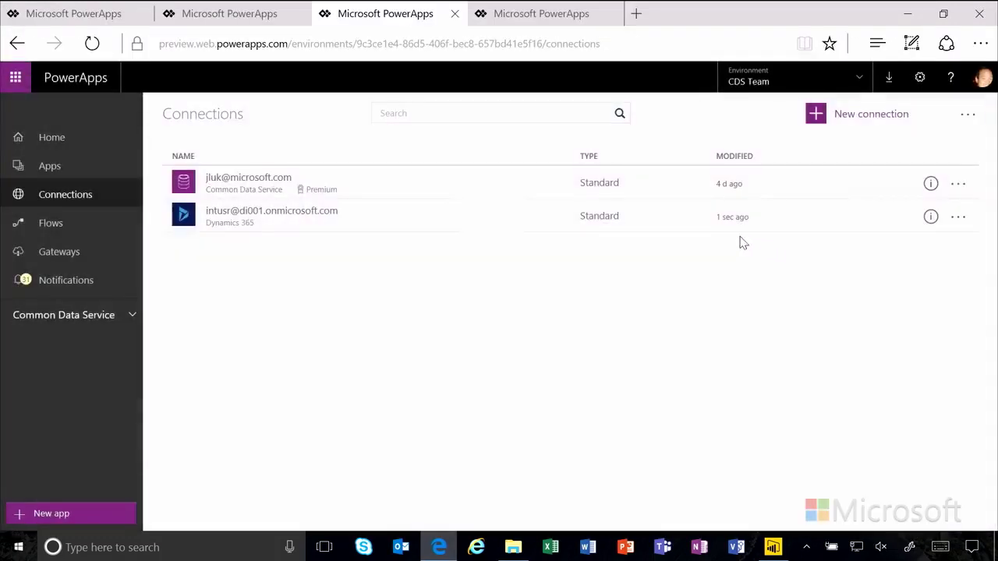
Search 'dynamics 365' and add the Dynamics 365 for Operations connector as a new connection
left_click(845, 114)
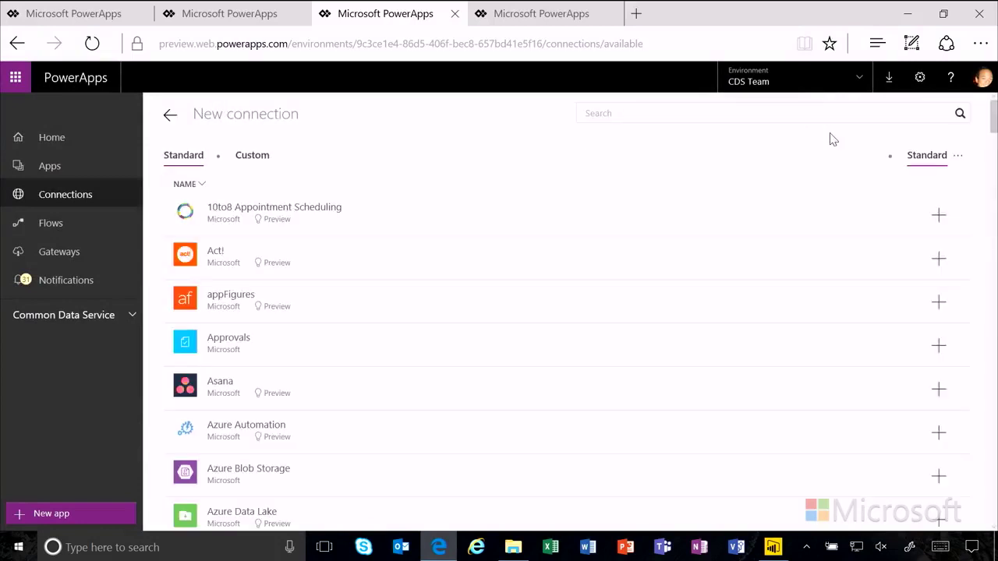
left_click(812, 118)
type("dynamics 365")
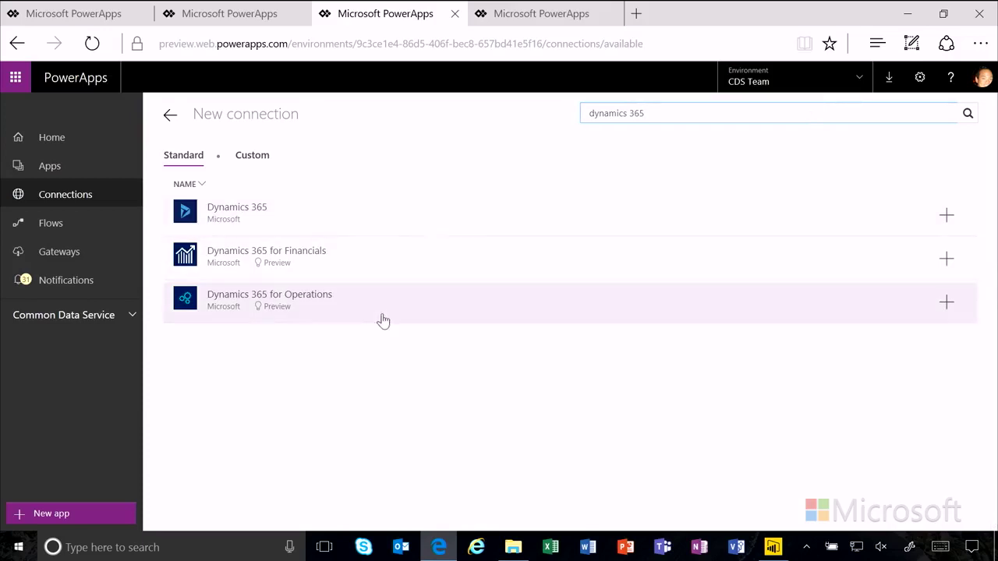
left_click(378, 310)
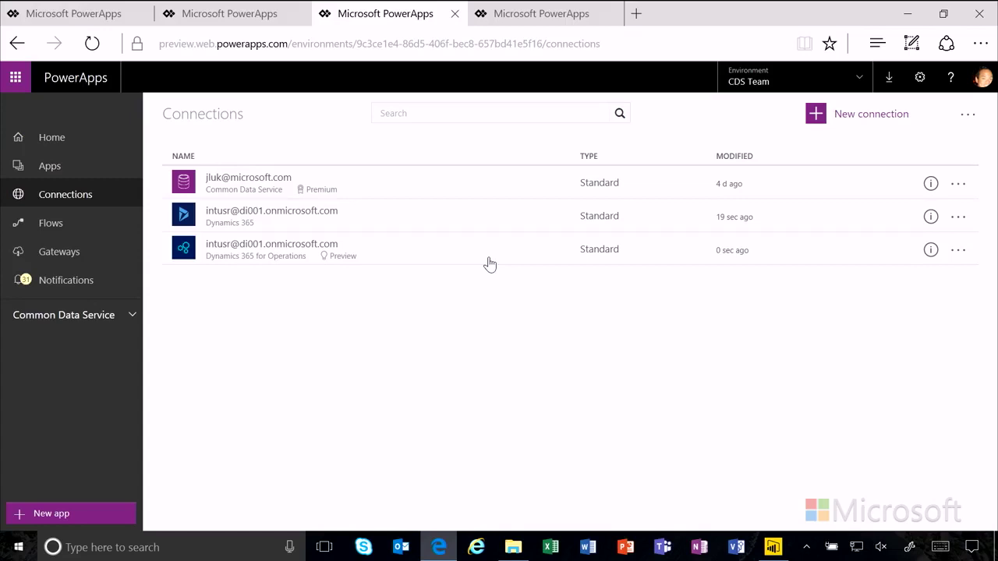
Start a new data integration project named 'Demo Prospect to Cash' in Admin Center
left_click(504, 7)
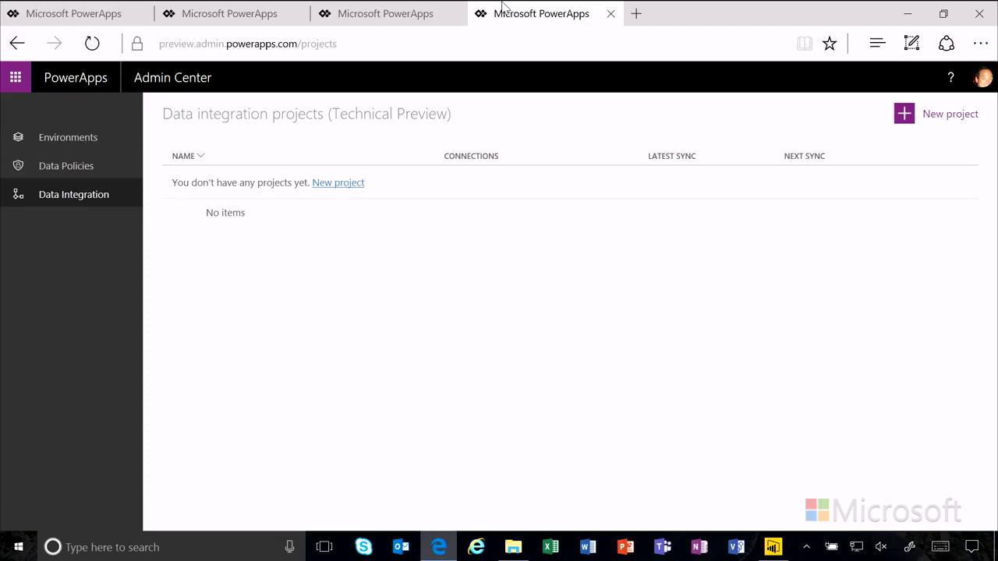
left_click(918, 115)
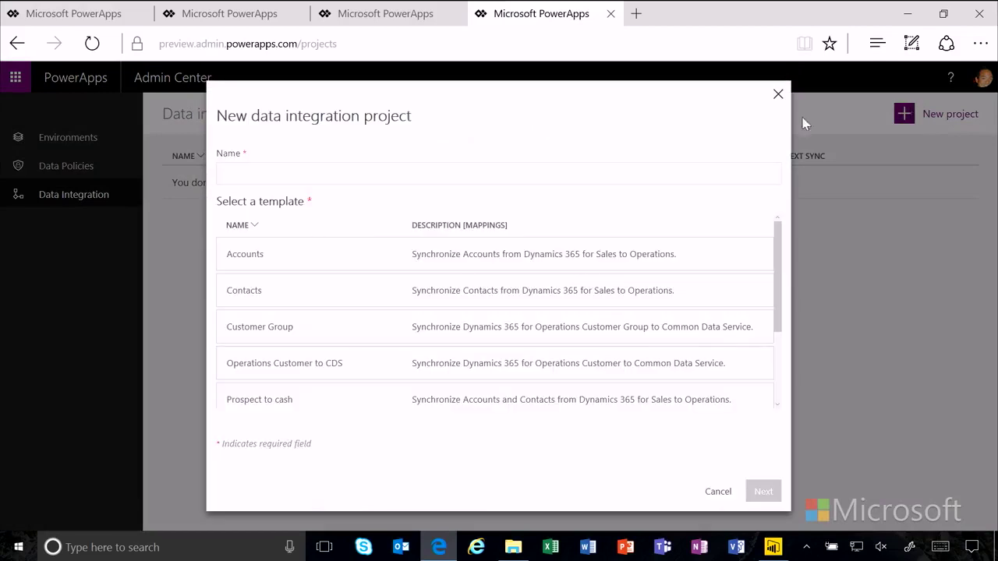
left_click(734, 167)
type("Demo")
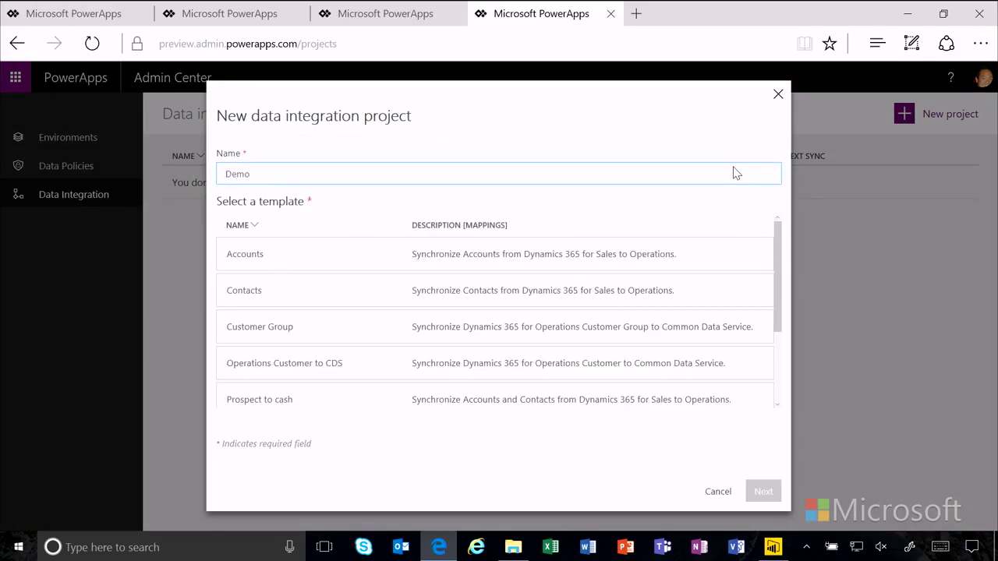
type(" Prospect to ")
type("Cash")
Select the Prospect to cash template for the project
mouse_move(780, 247)
left_mouse_down()
mouse_move(778, 266)
mouse_move(720, 294)
left_mouse_up()
left_click(646, 316)
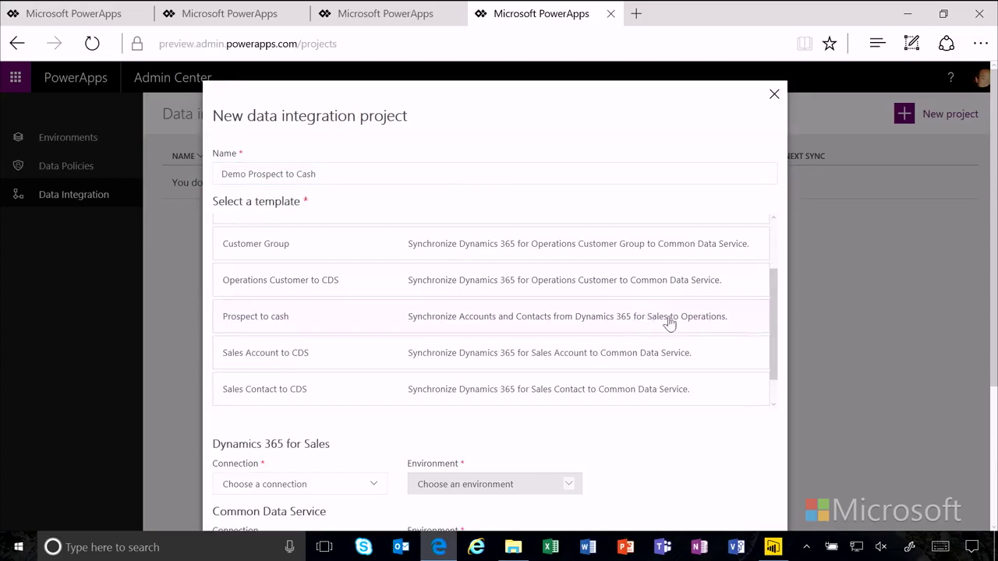
left_click(736, 320)
scroll(737, 320, "down", 2)
Set Sales to the Dynamics 365 connection with Integration Demo environment, and CDS to CDS Team
scroll(436, 328, "down", 1)
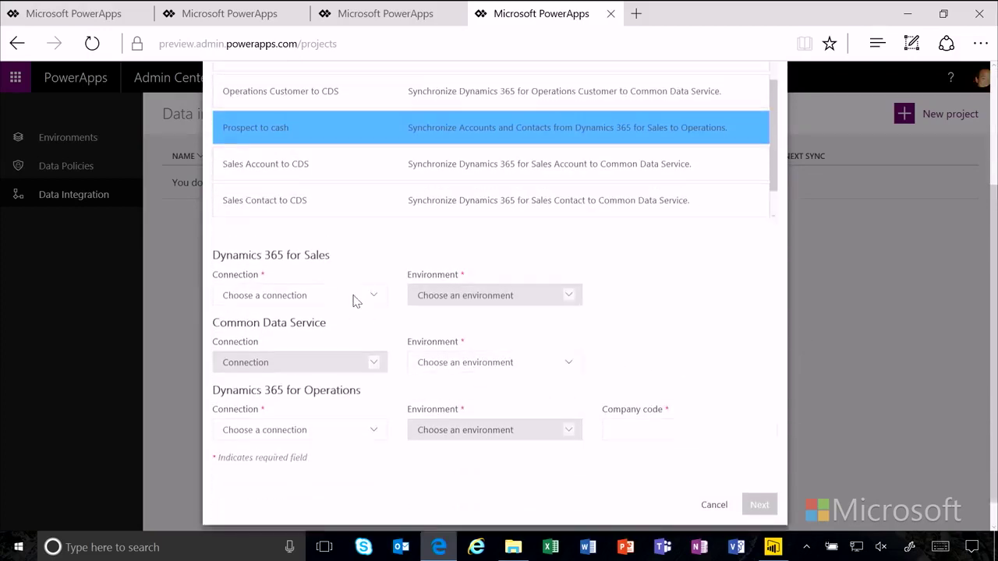
left_click(364, 284)
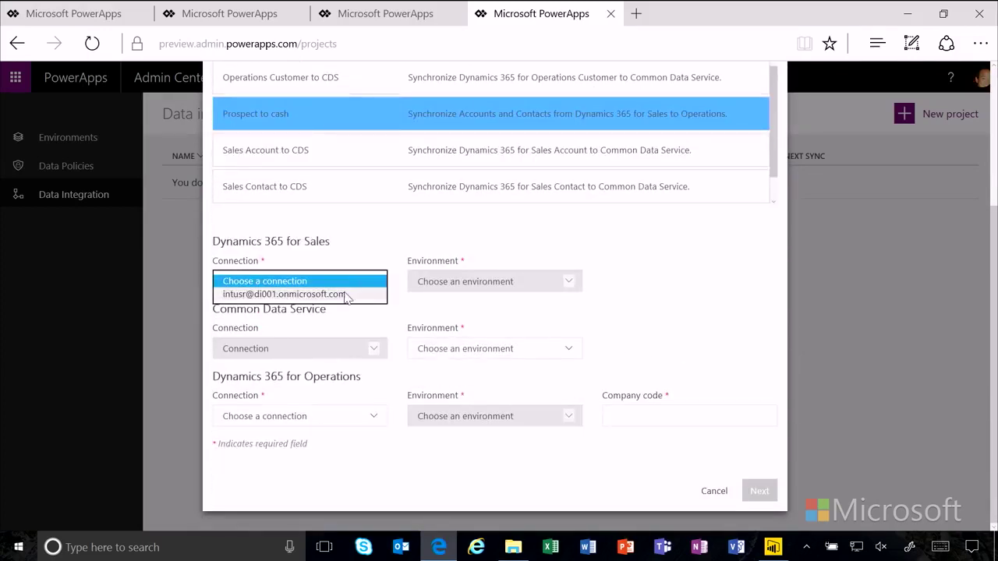
left_click(345, 294)
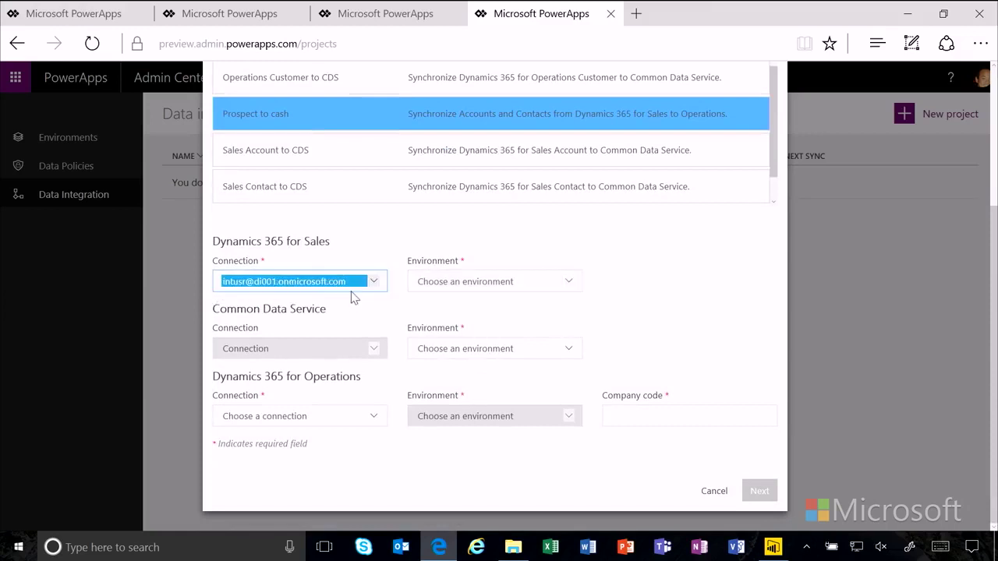
left_click(457, 286)
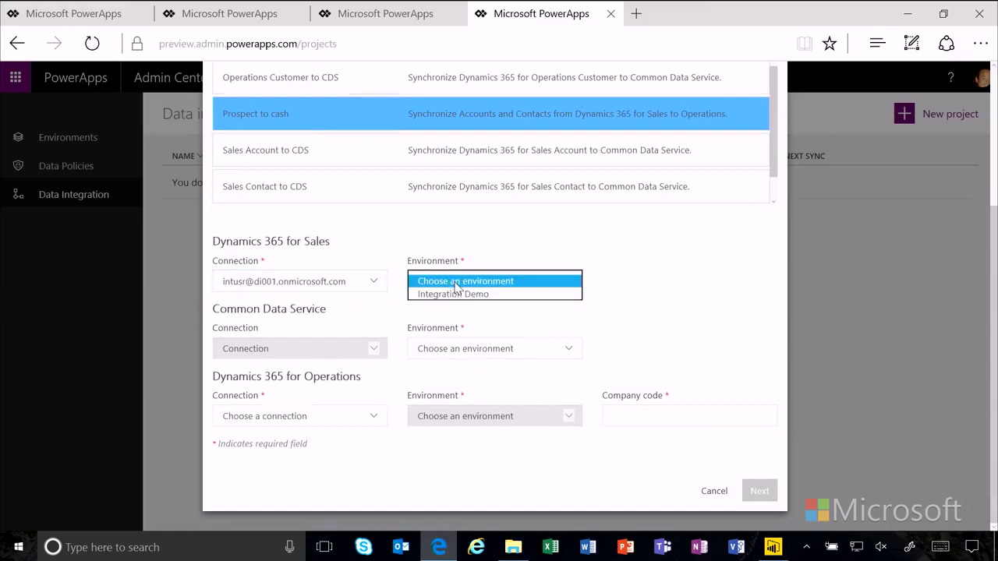
left_click(455, 295)
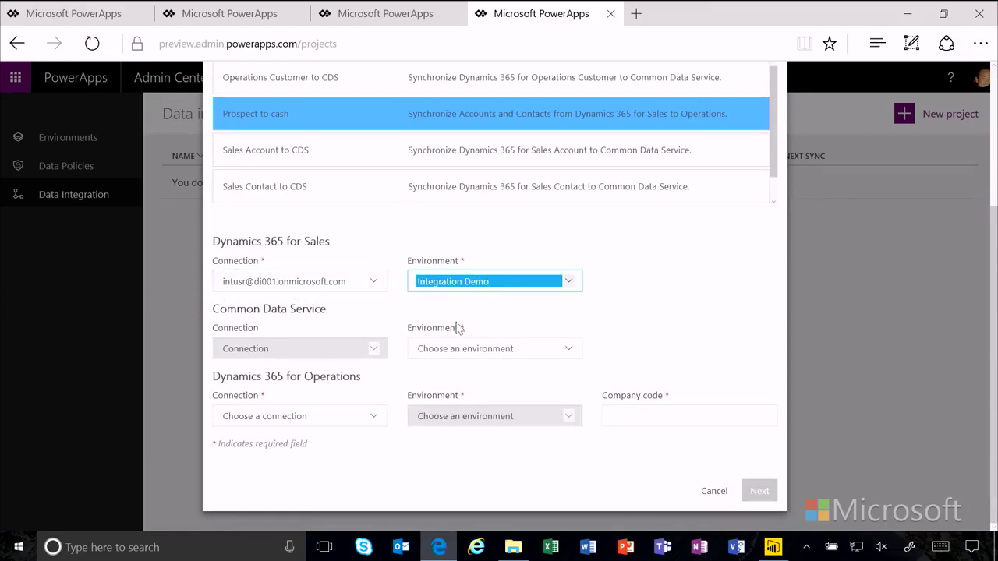
left_click(461, 349)
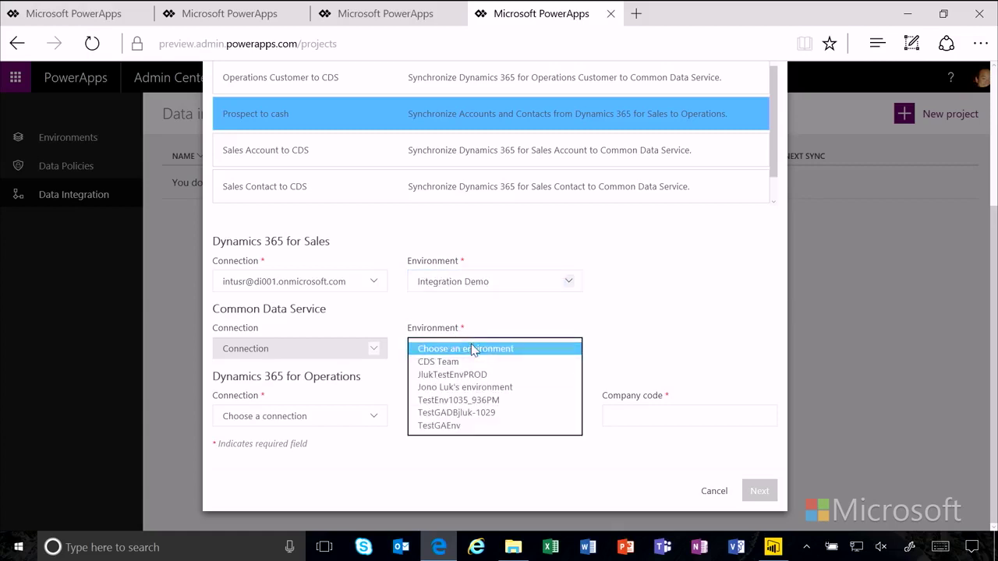
left_click(468, 362)
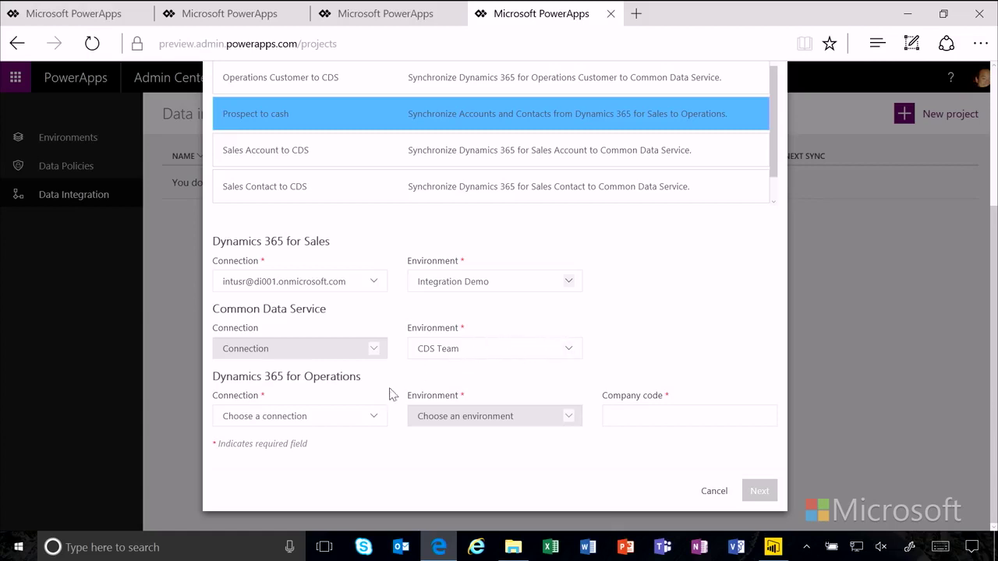
Set the Operations connection and environment with company code 'dat', then continue
left_click(374, 418)
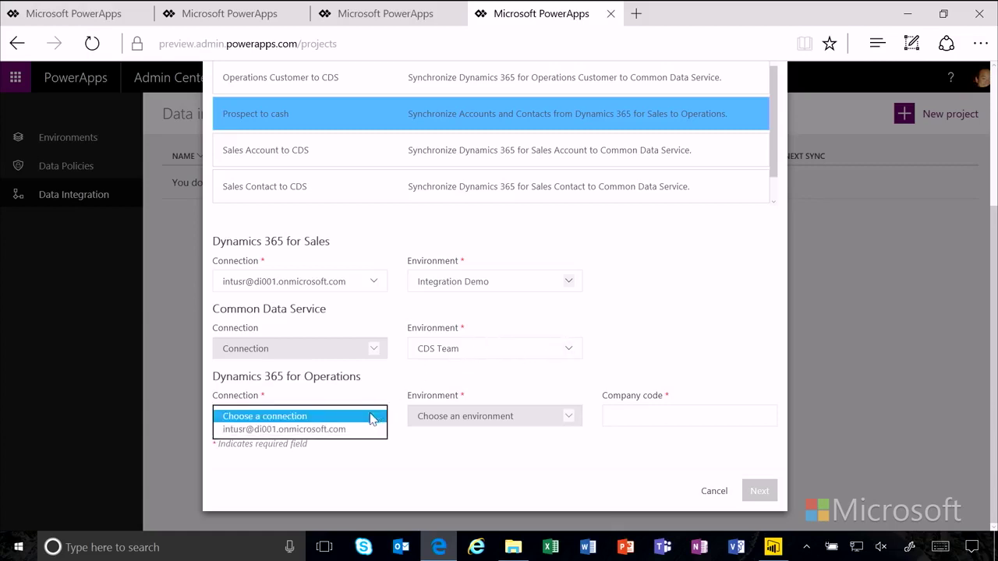
left_click(363, 429)
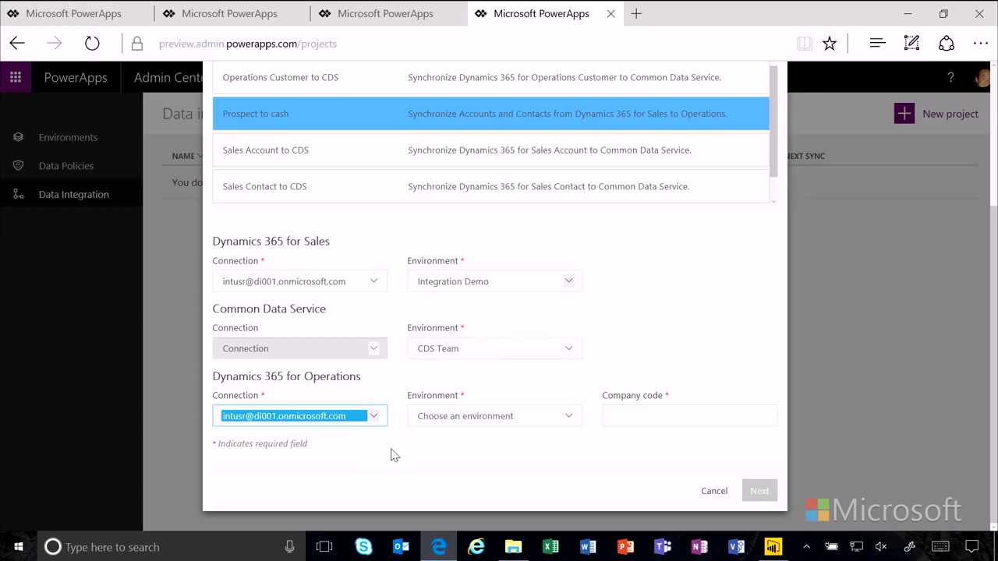
left_click(473, 422)
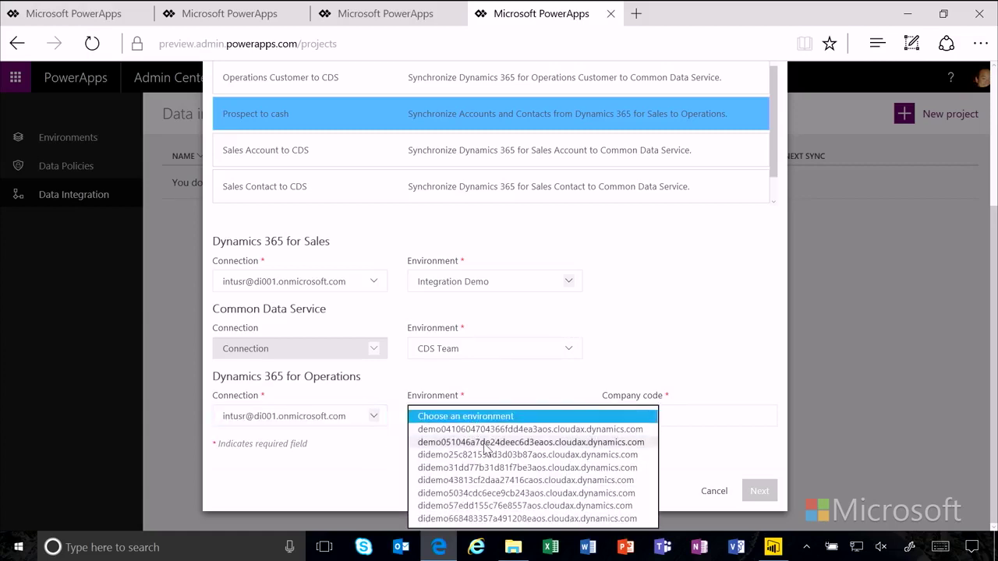
left_click(486, 443)
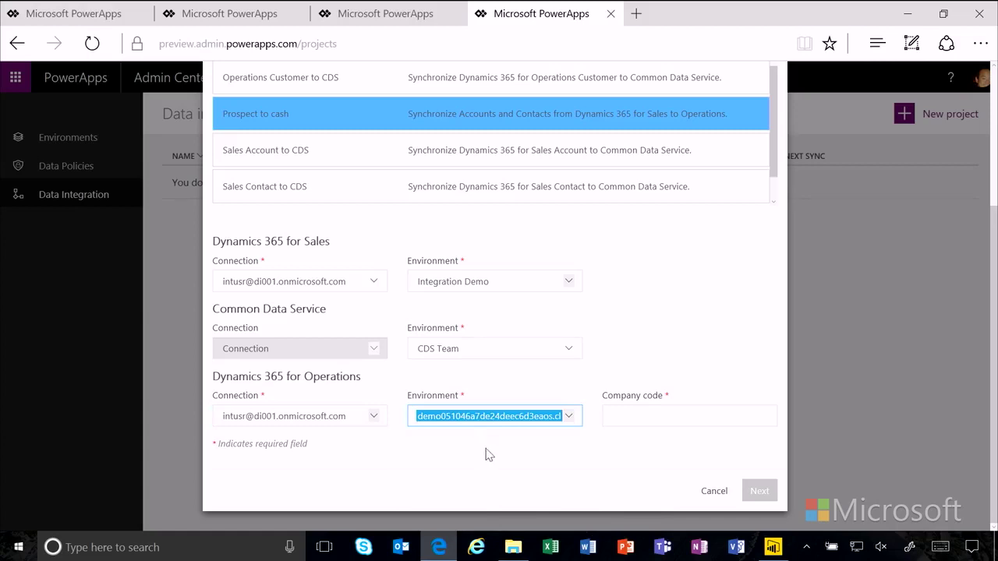
left_click(637, 418)
type("dat")
left_click(644, 344)
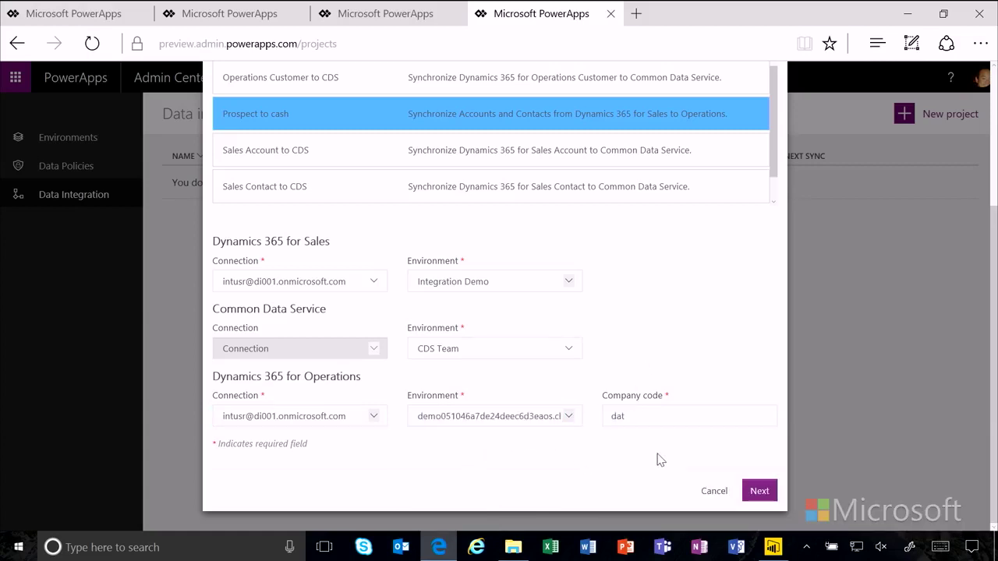
left_click(759, 492)
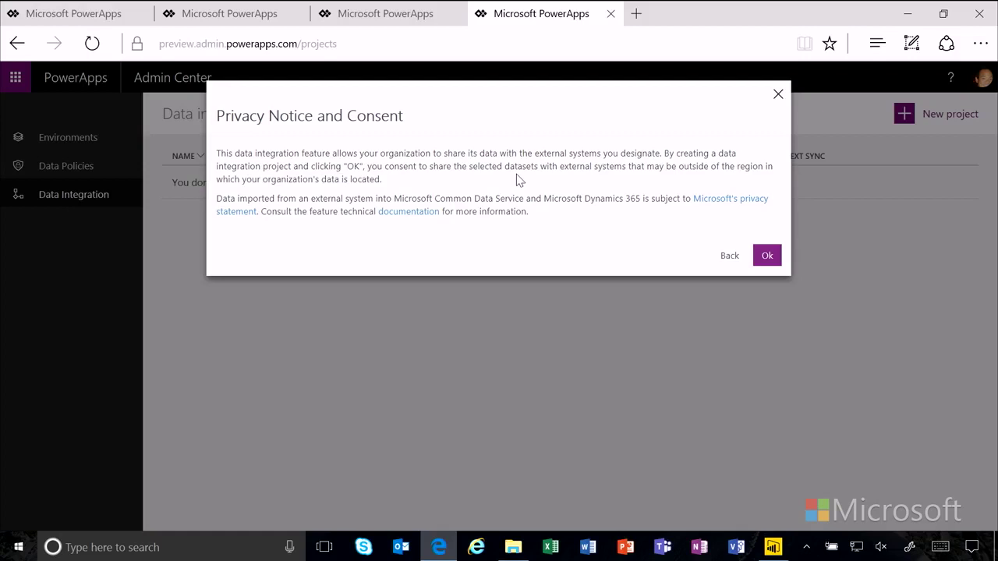
Accept the privacy notice to create the project, then return to the projects list tab
left_click(766, 256)
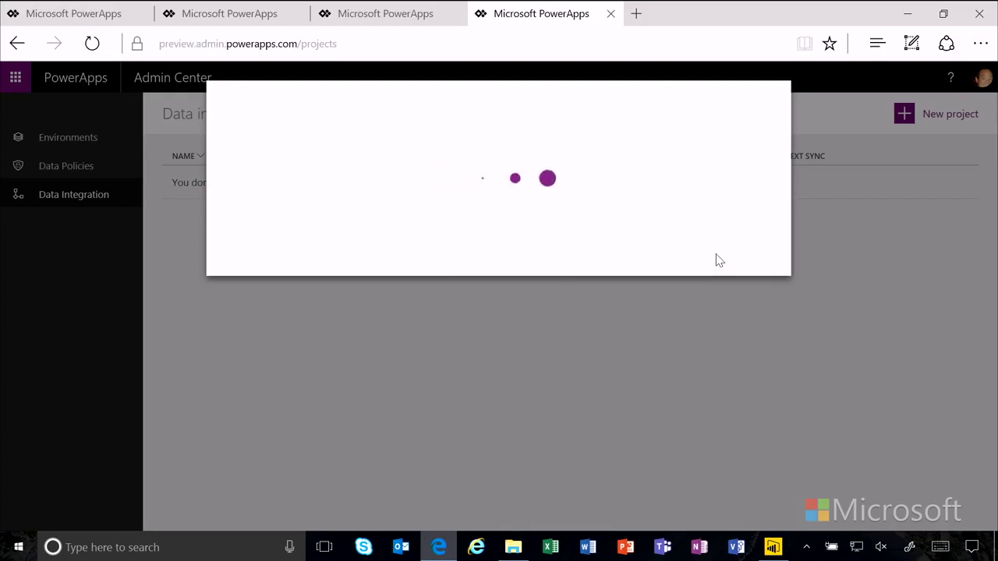
left_click(225, 9)
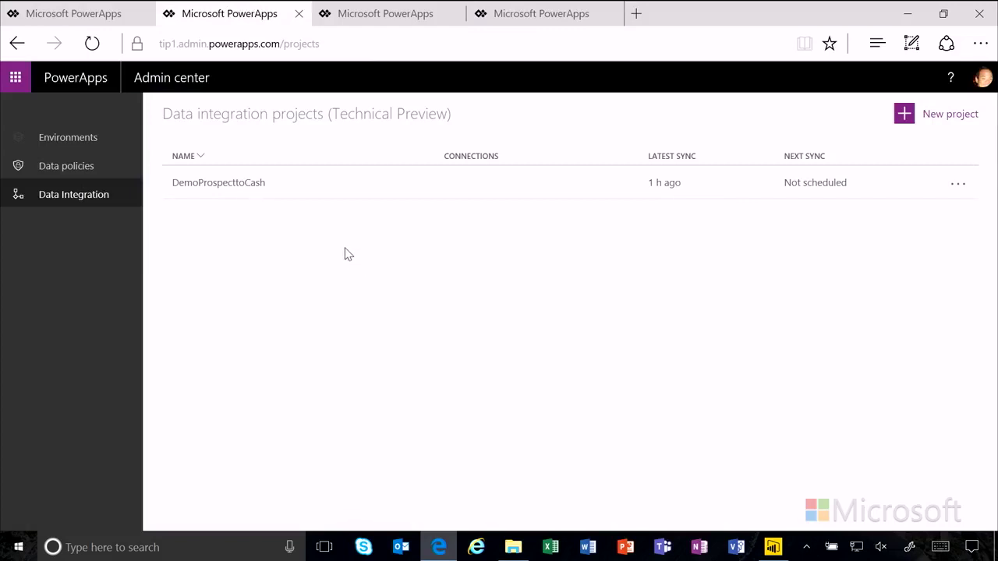
Open the DemoProspecttoCash project from the projects list
left_click(317, 195)
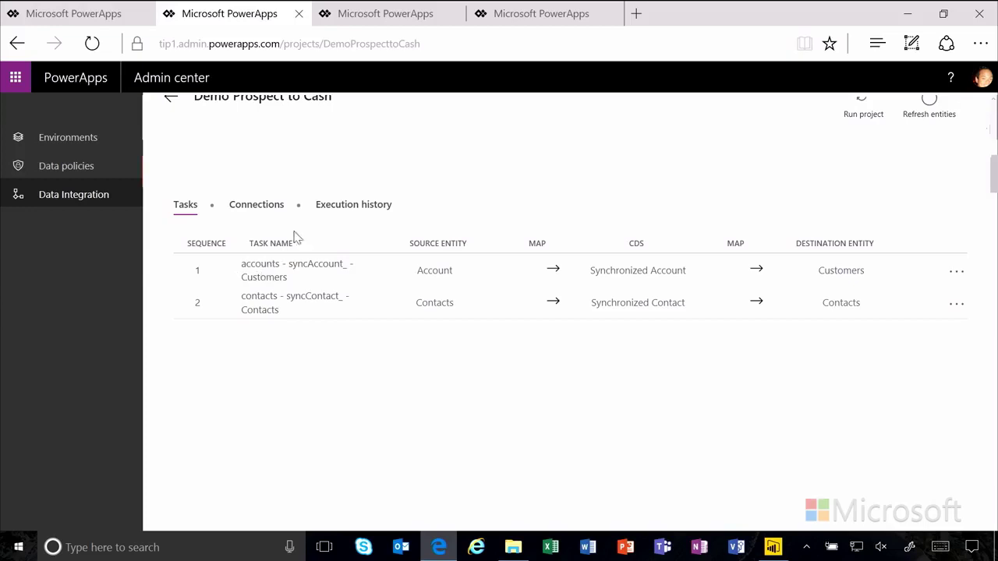
Open Execution history and expand the completed run to view account and contact task details
left_click(333, 218)
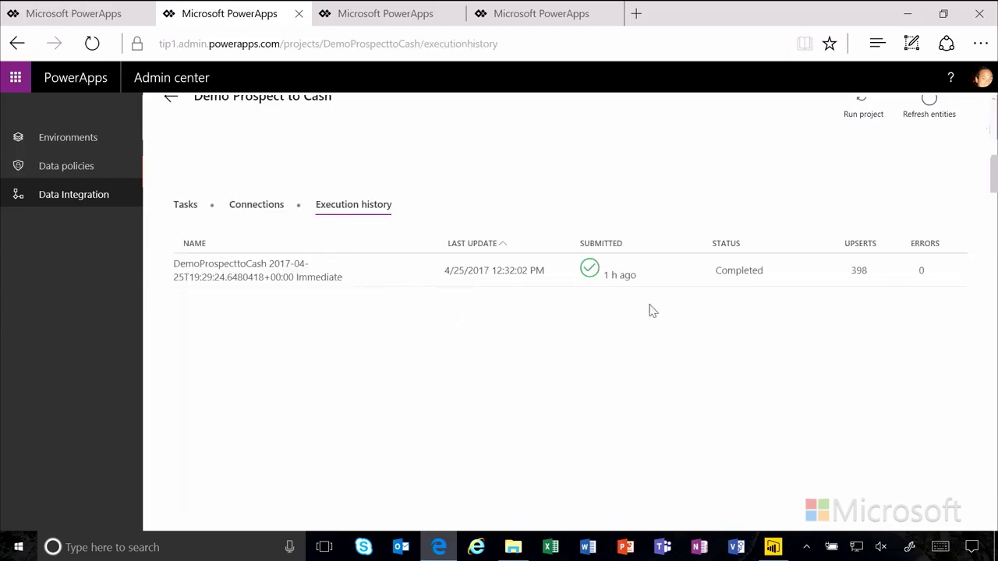
left_click(691, 284)
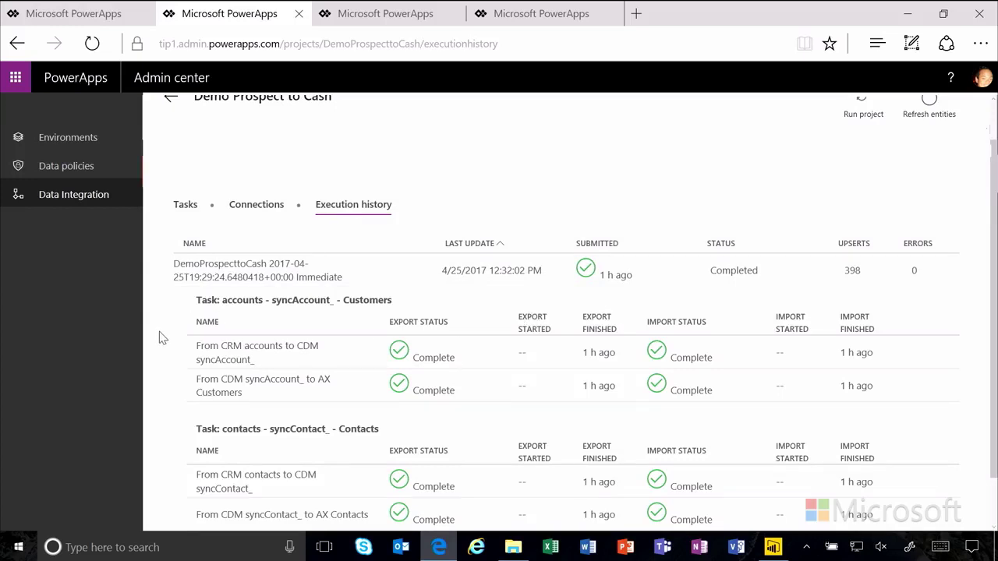
scroll(159, 331, "down", 1)
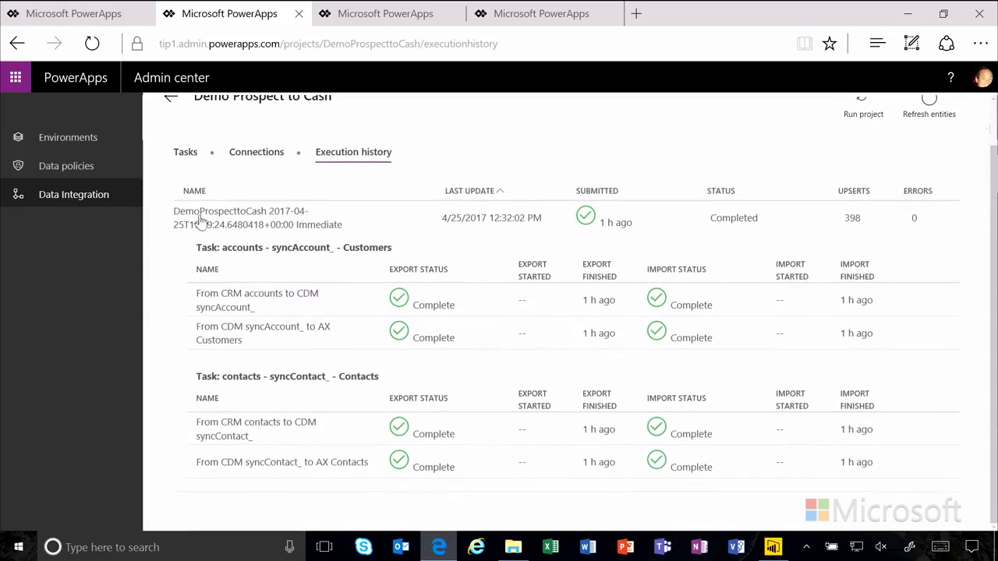